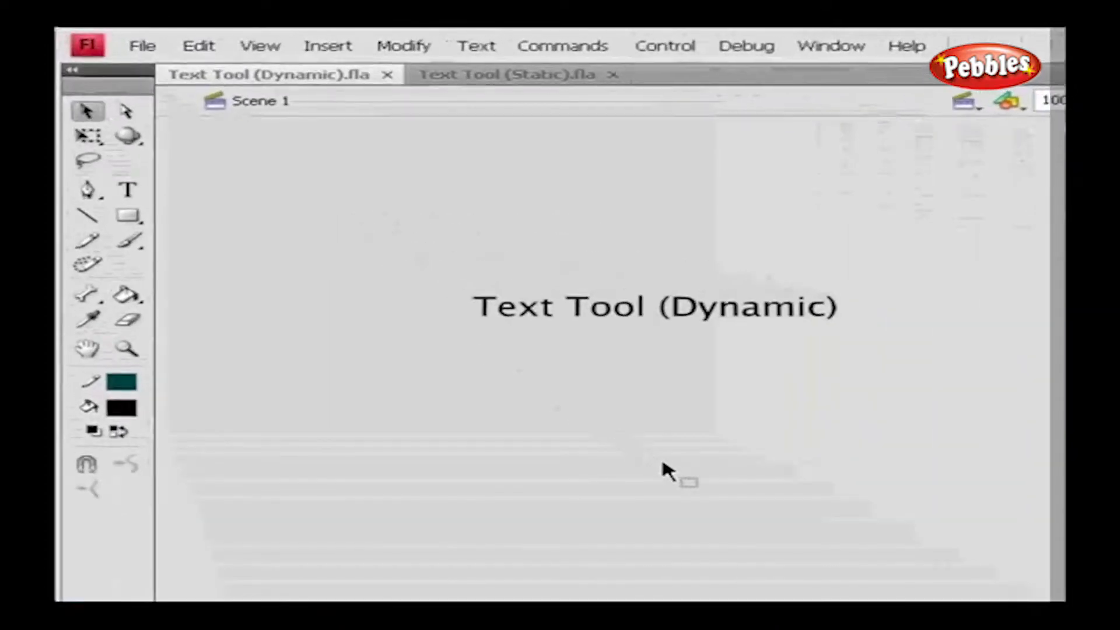
Switch to the Text Tool (Static).fla document with its Static, Dynamic and Input headings
left_click(524, 76)
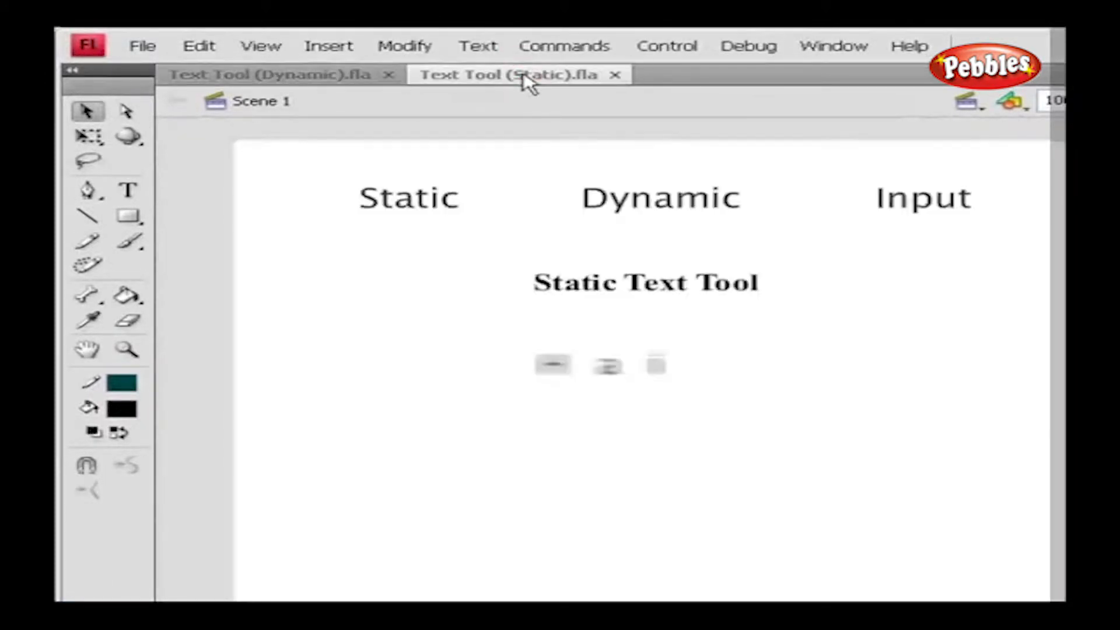
With the Text tool set to Dynamic Text, draw a fixed-width text box below the headings
left_click(128, 190)
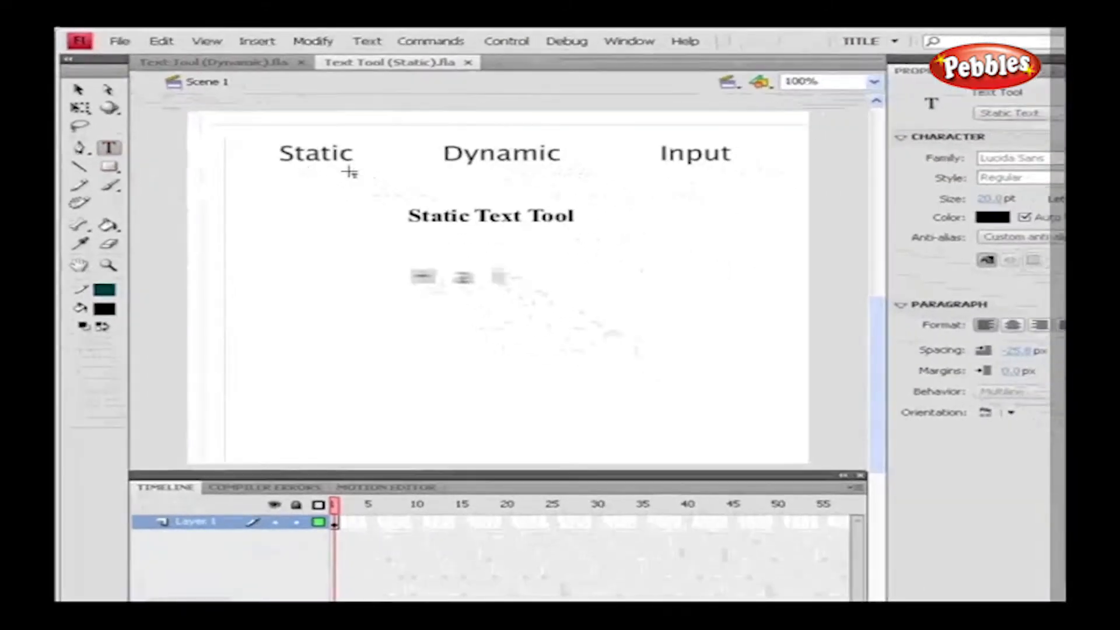
left_click(994, 112)
left_click(1021, 143)
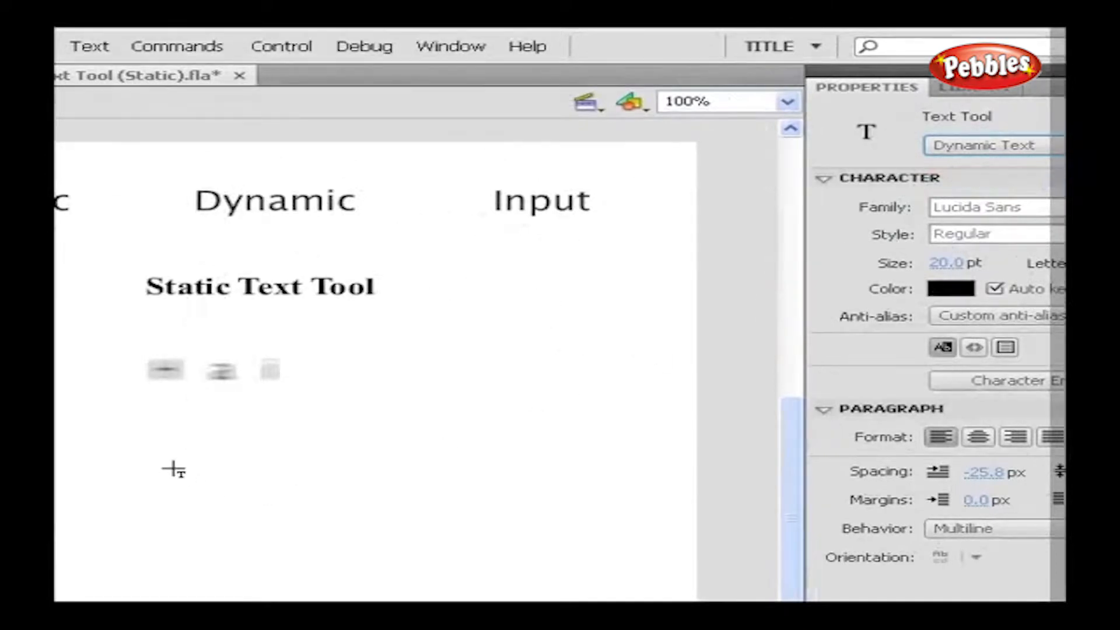
left_click_drag(167, 456, 326, 457)
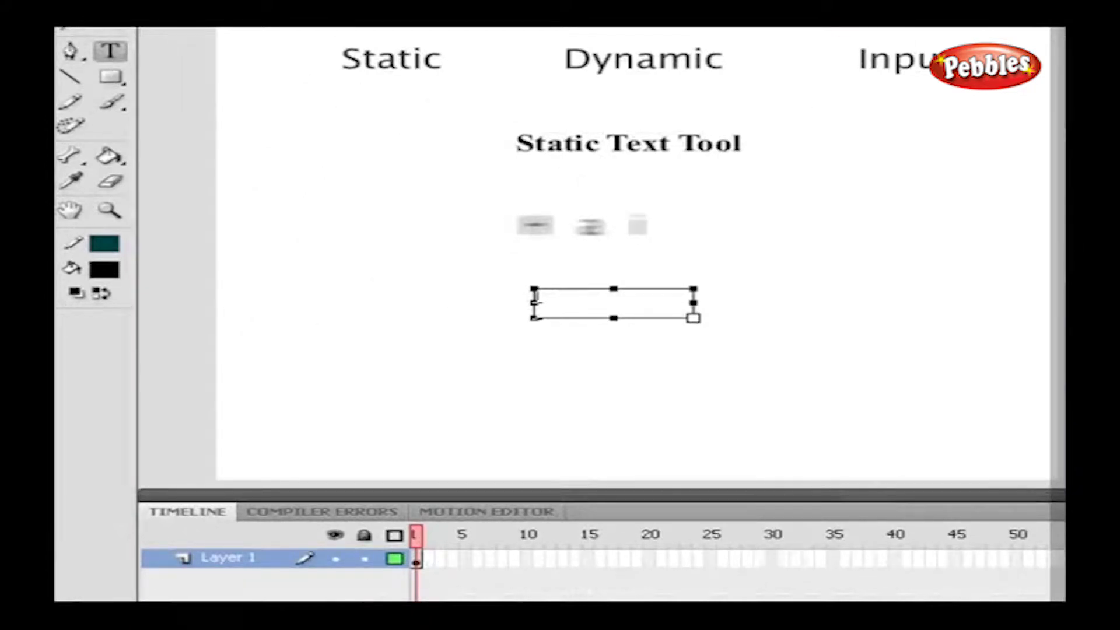
Type 'Hai to all' into the dynamic text box
type("Hai to")
type(" all")
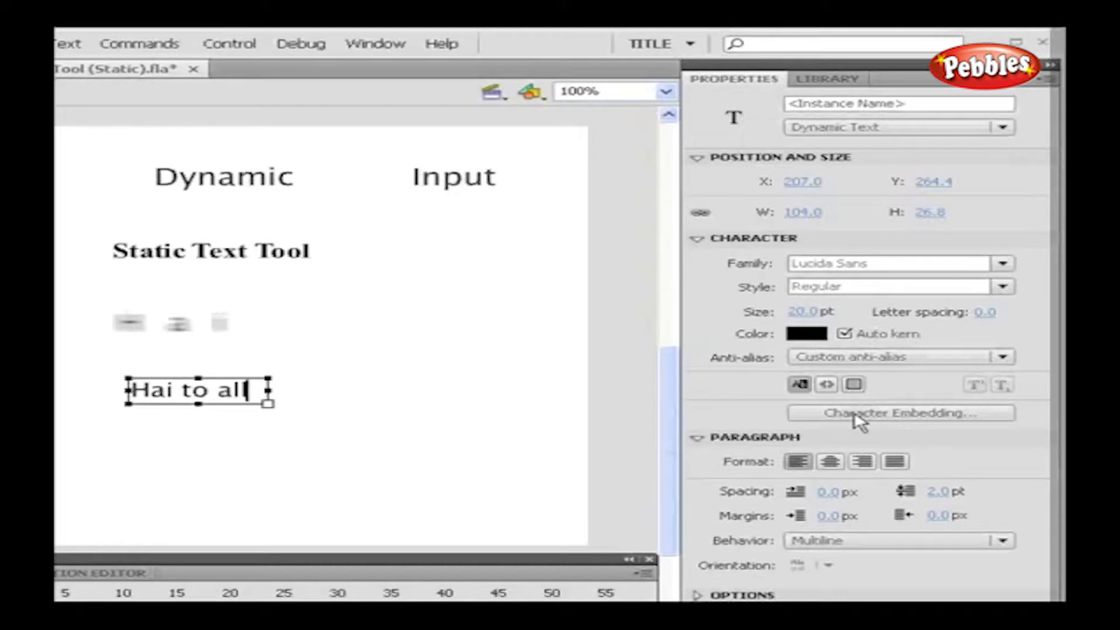
left_click(857, 414)
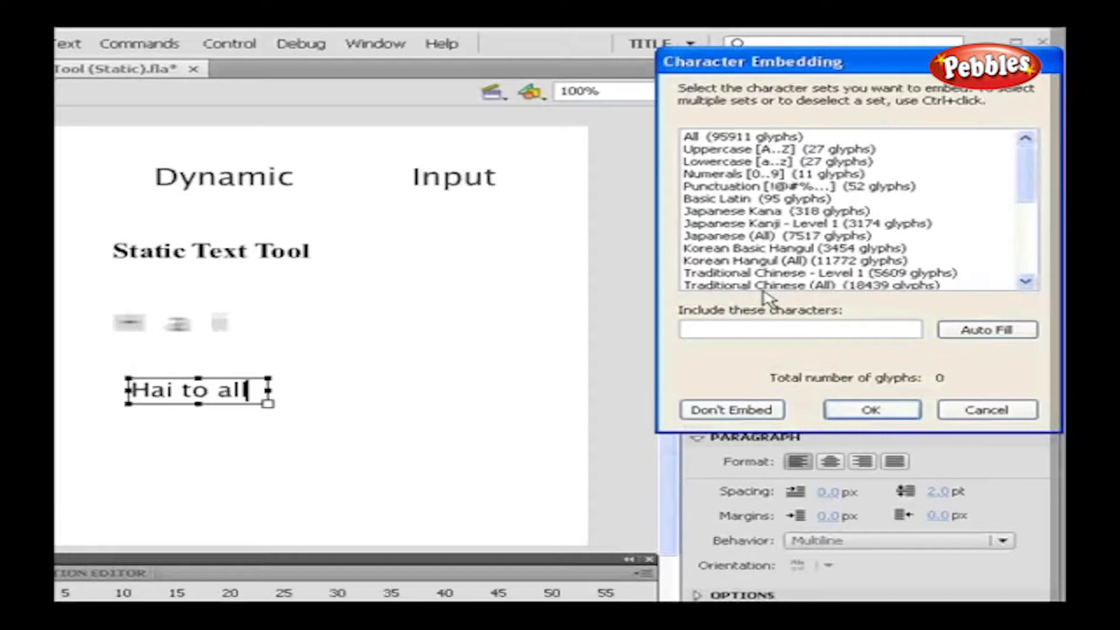
left_click(985, 409)
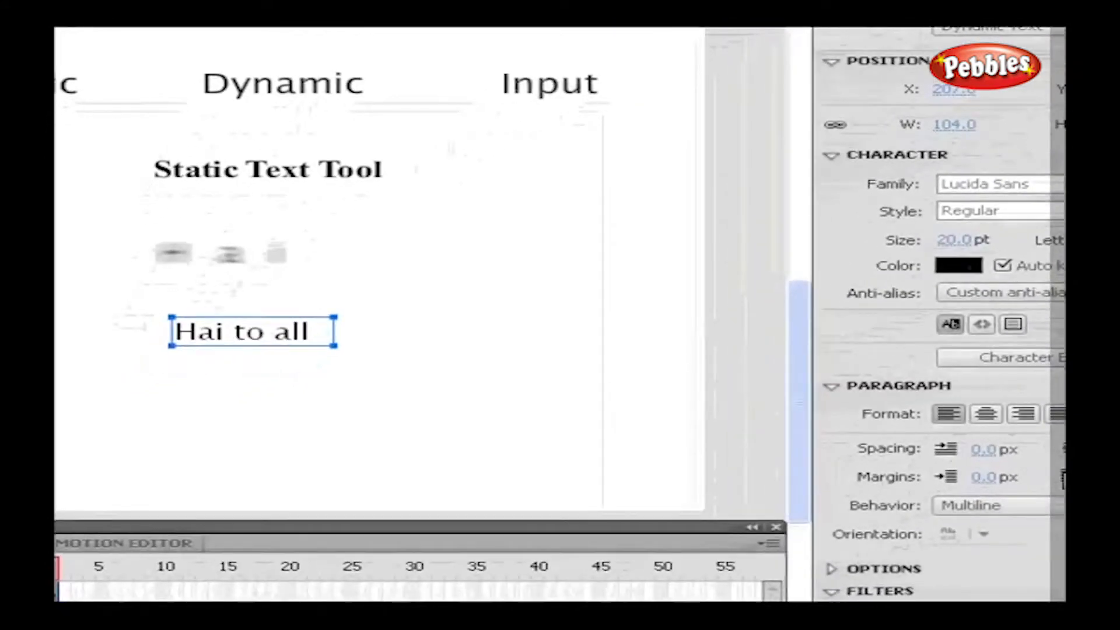
Keep the 'Hai to all' dynamic text box's behavior set to Multiline
left_click(1026, 508)
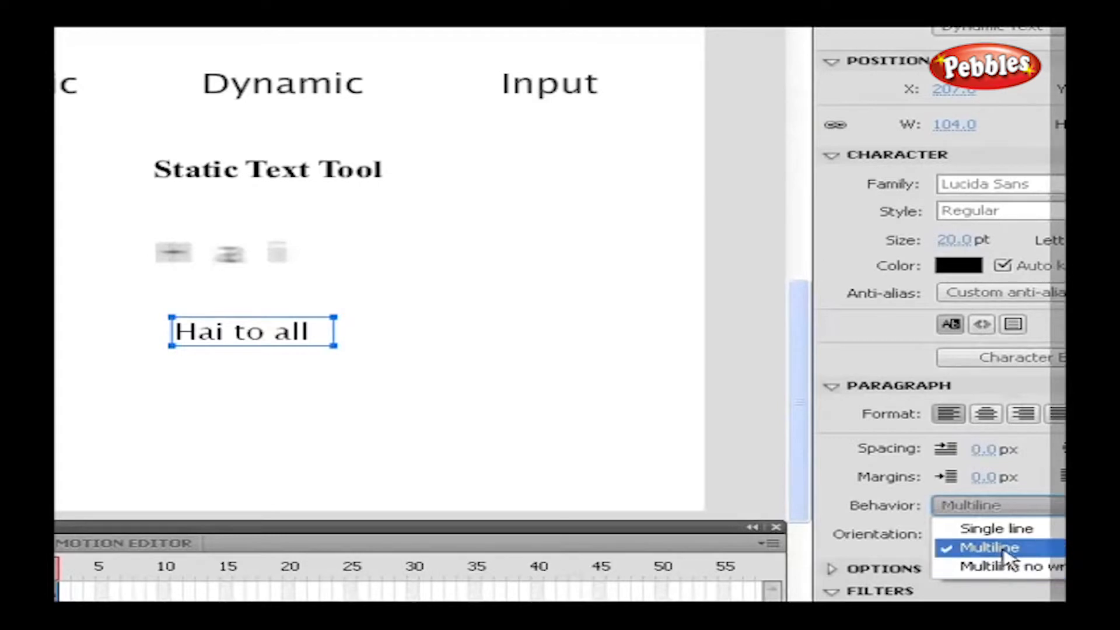
left_click(1003, 552)
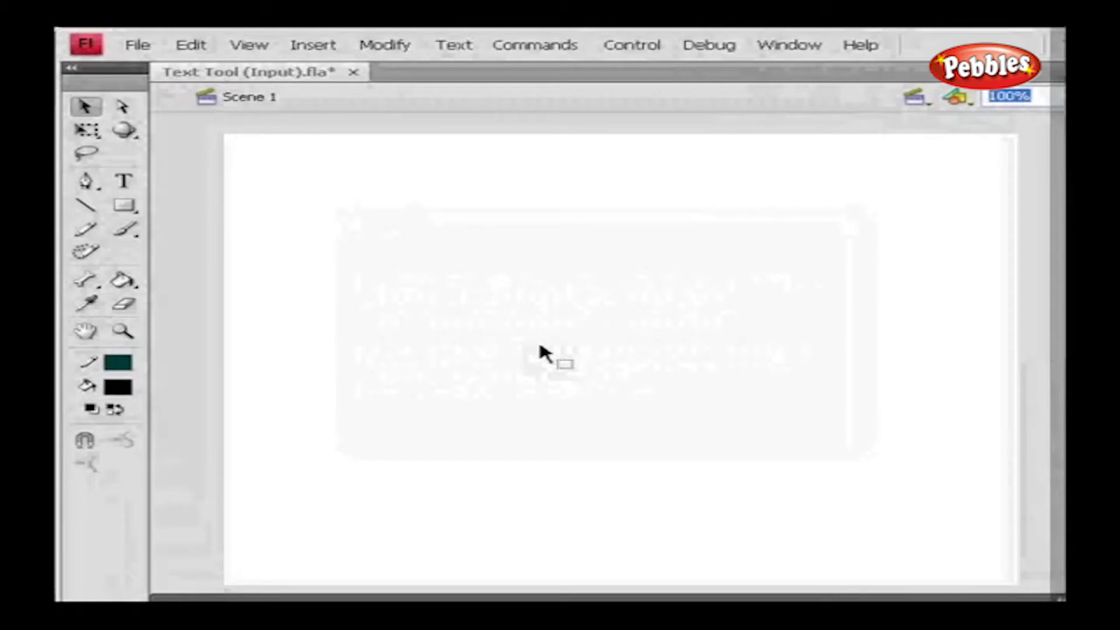
Draw an Input Text box near the stage top with a border and Single line behavior
left_click(123, 181)
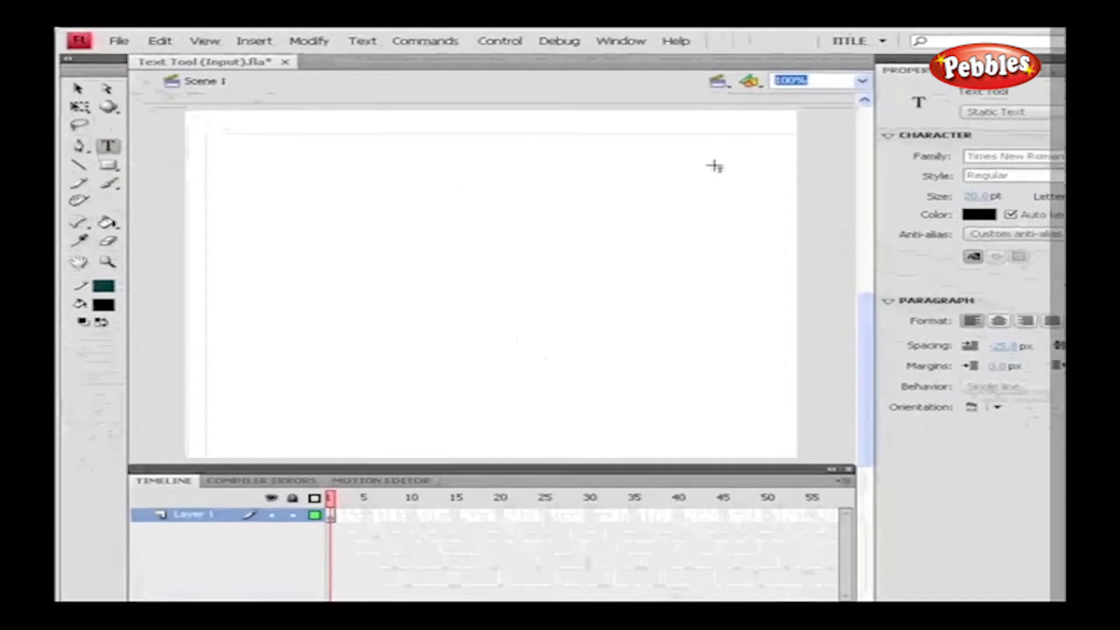
left_click(996, 112)
left_click(995, 154)
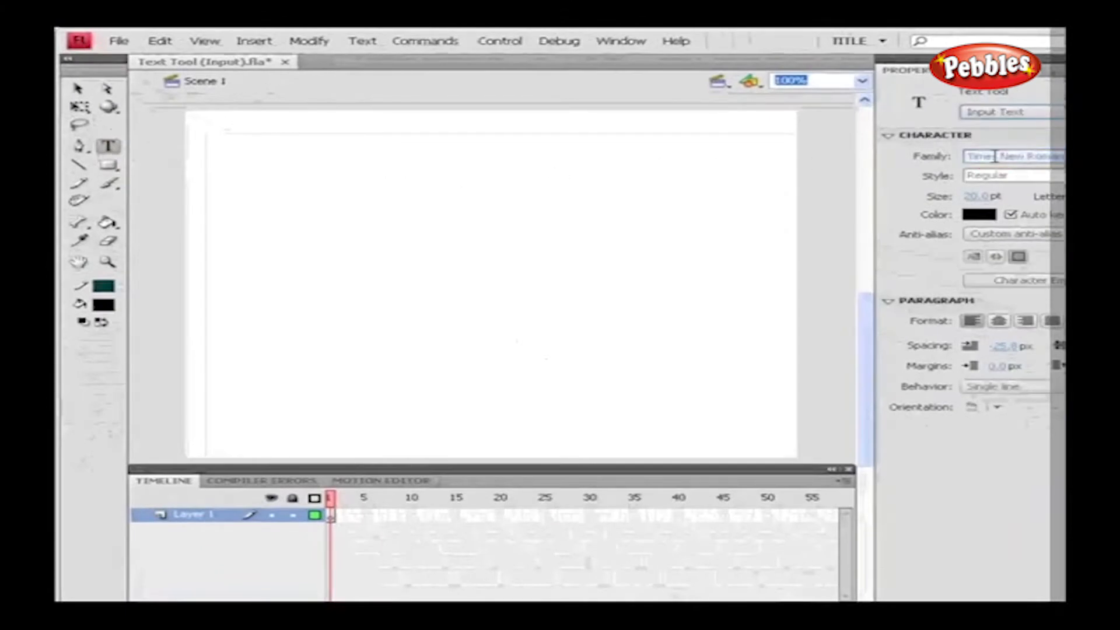
left_click_drag(392, 124, 502, 153)
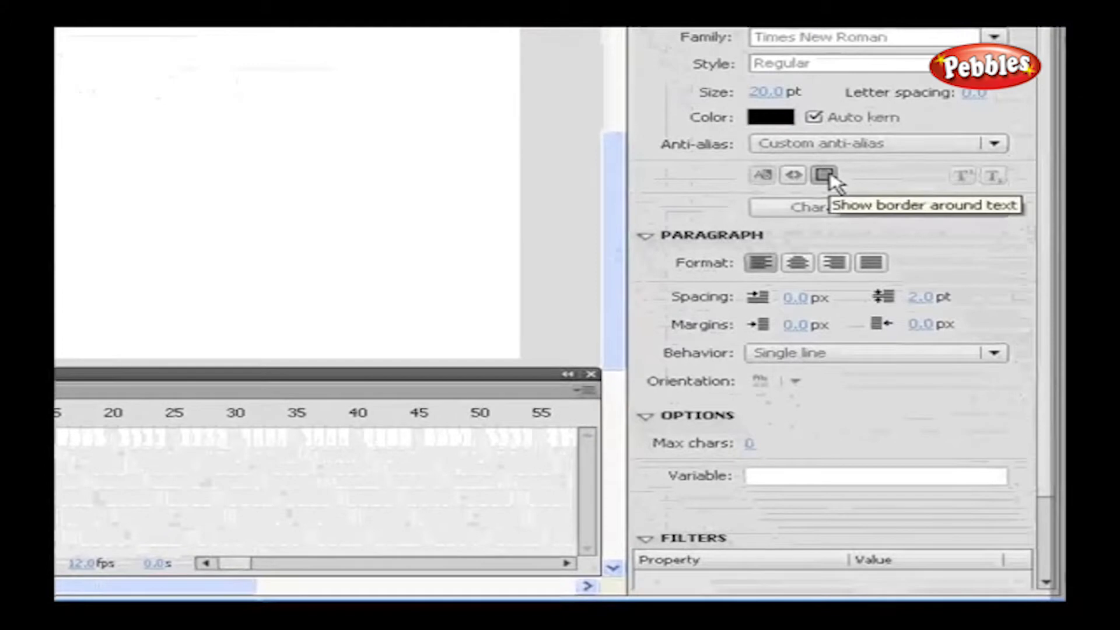
left_click(824, 175)
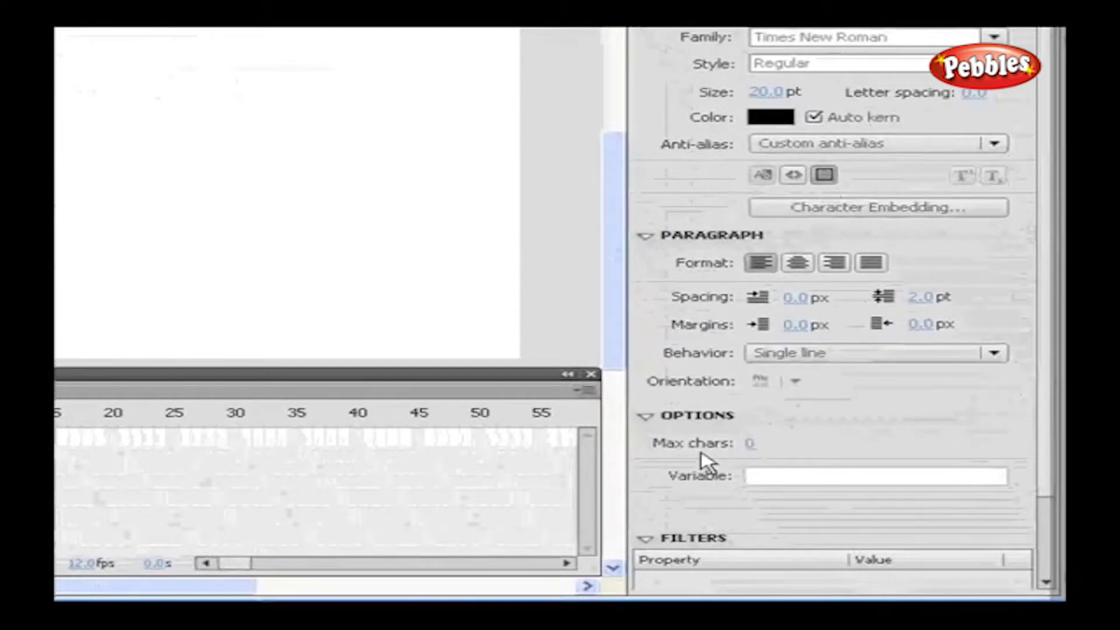
left_click(827, 352)
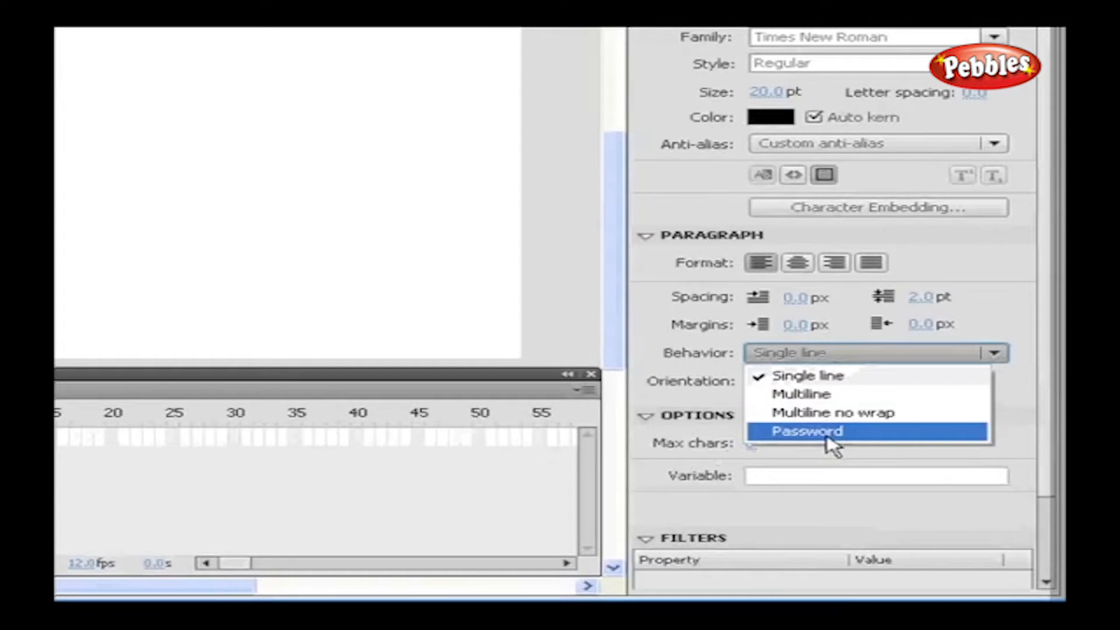
left_click(812, 379)
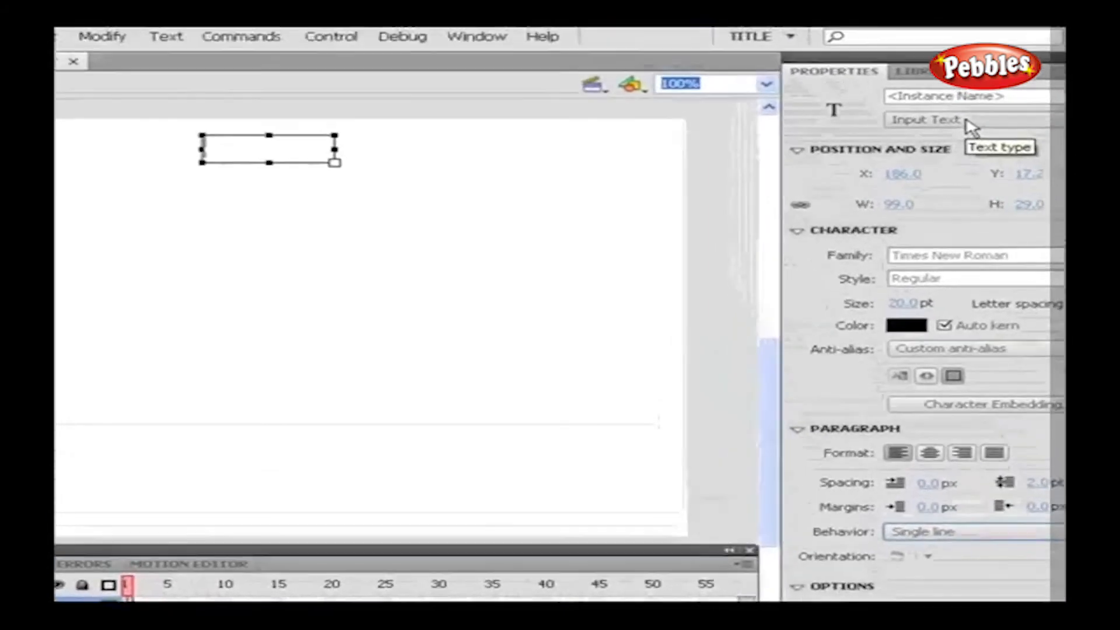
Add static text labels 'Name' and 'Password', with Password placed below Name
left_click(898, 66)
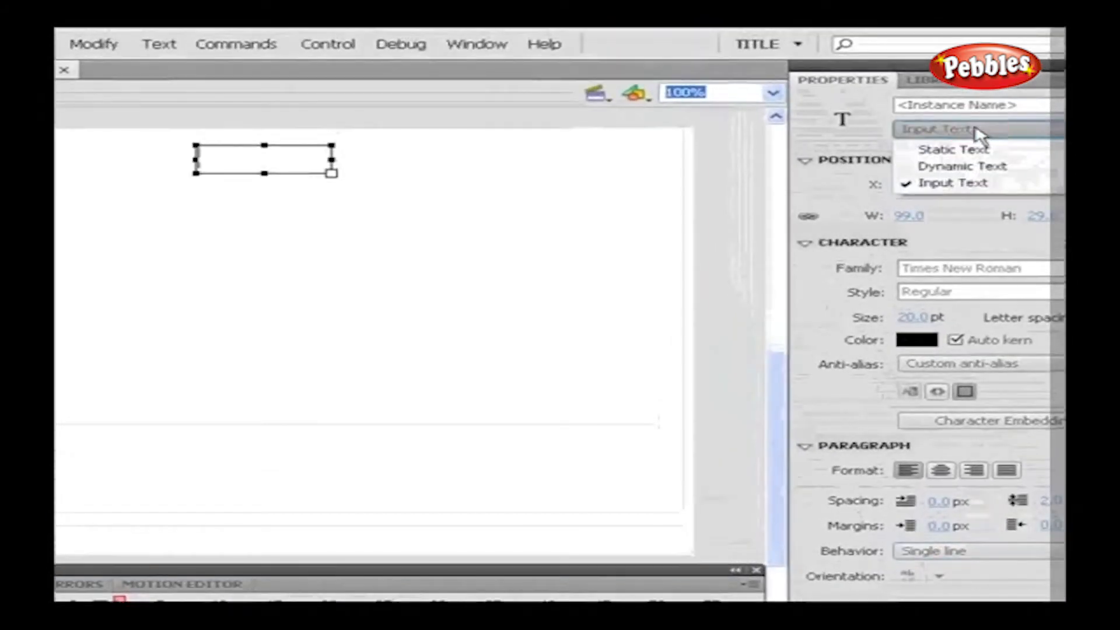
left_click(886, 83)
left_click_drag(140, 278, 265, 279)
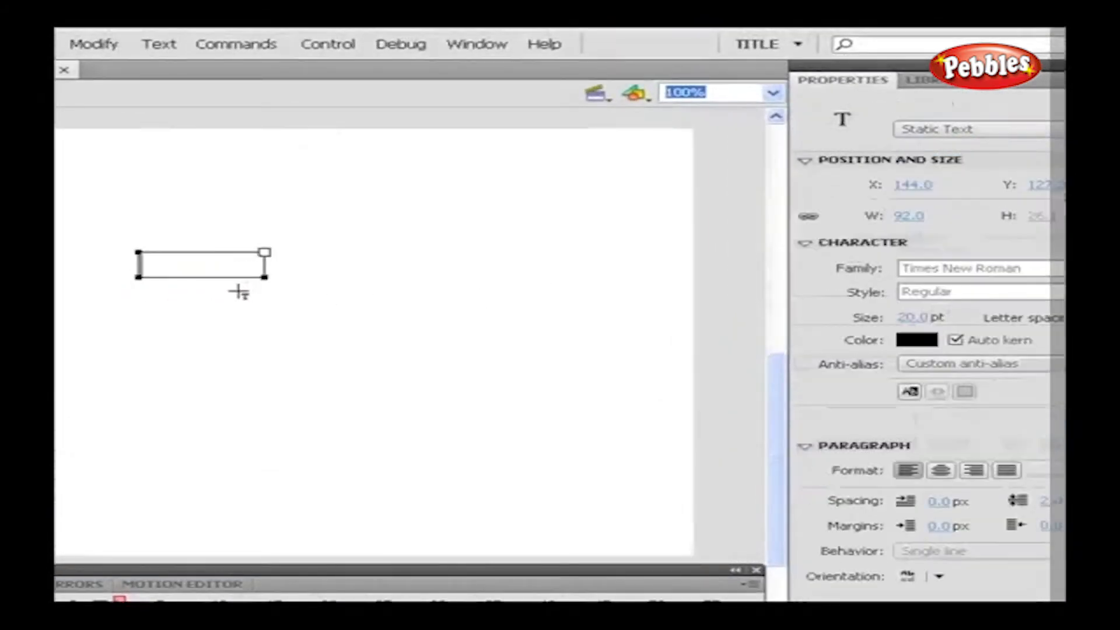
type("Name")
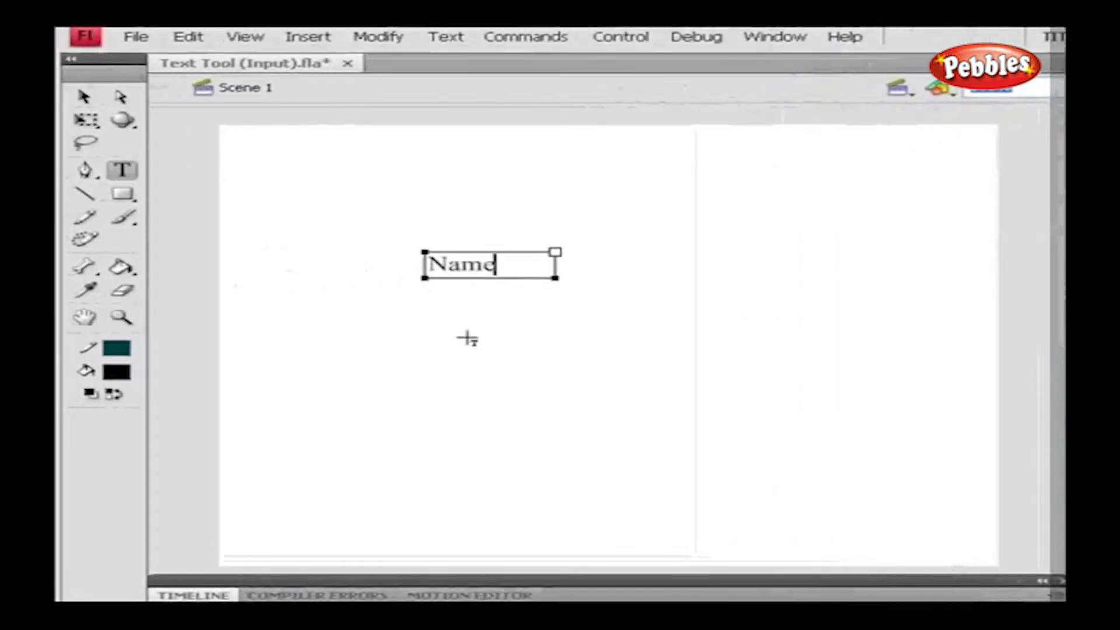
left_click(416, 325)
left_click_drag(430, 325, 589, 354)
type("Pa")
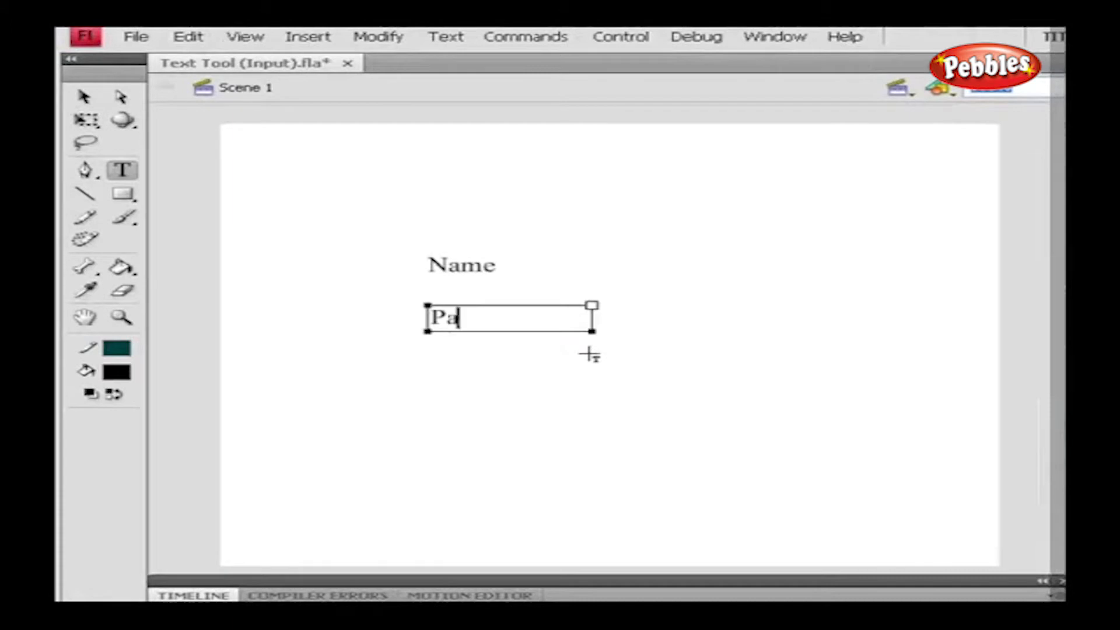
type("ssword")
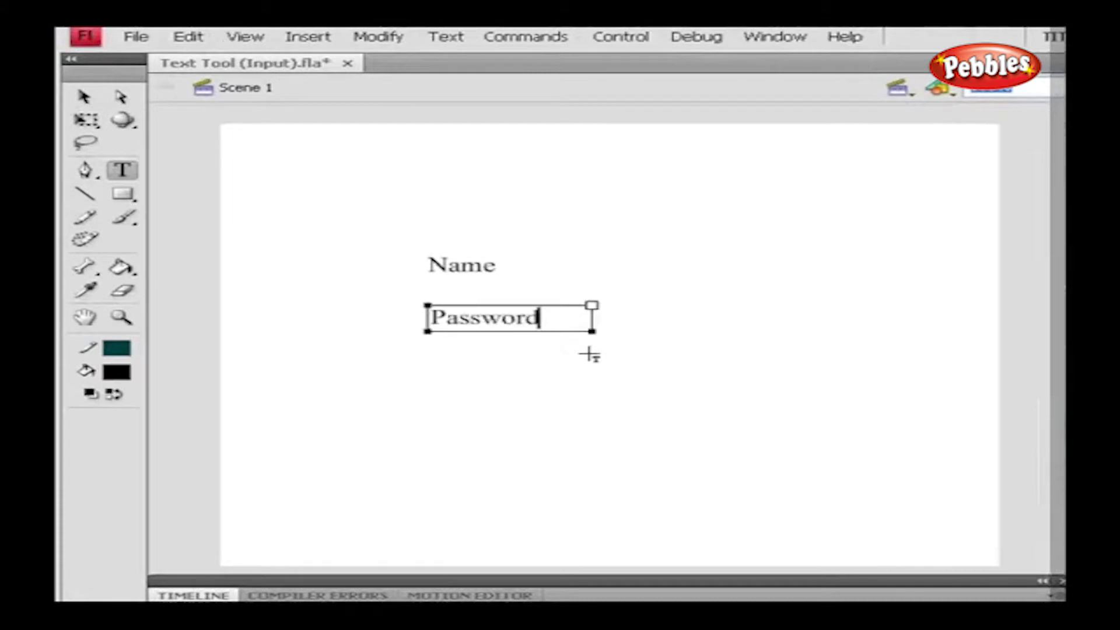
left_click(655, 330)
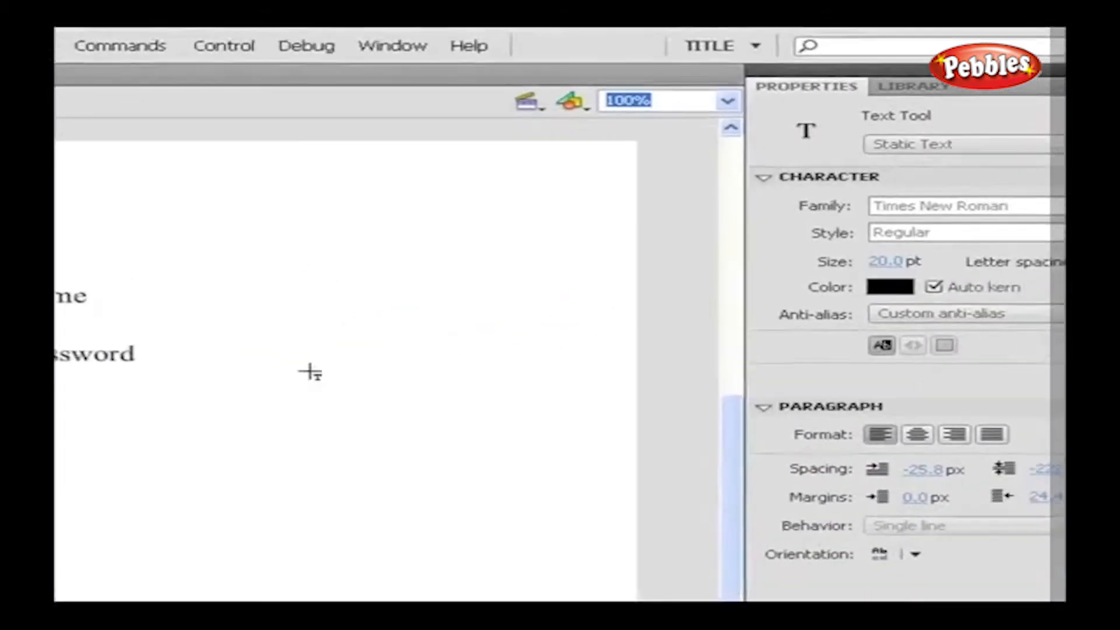
Draw two Input Text fields, one beside the Name label and one beside Password
left_click(1052, 145)
left_click(905, 205)
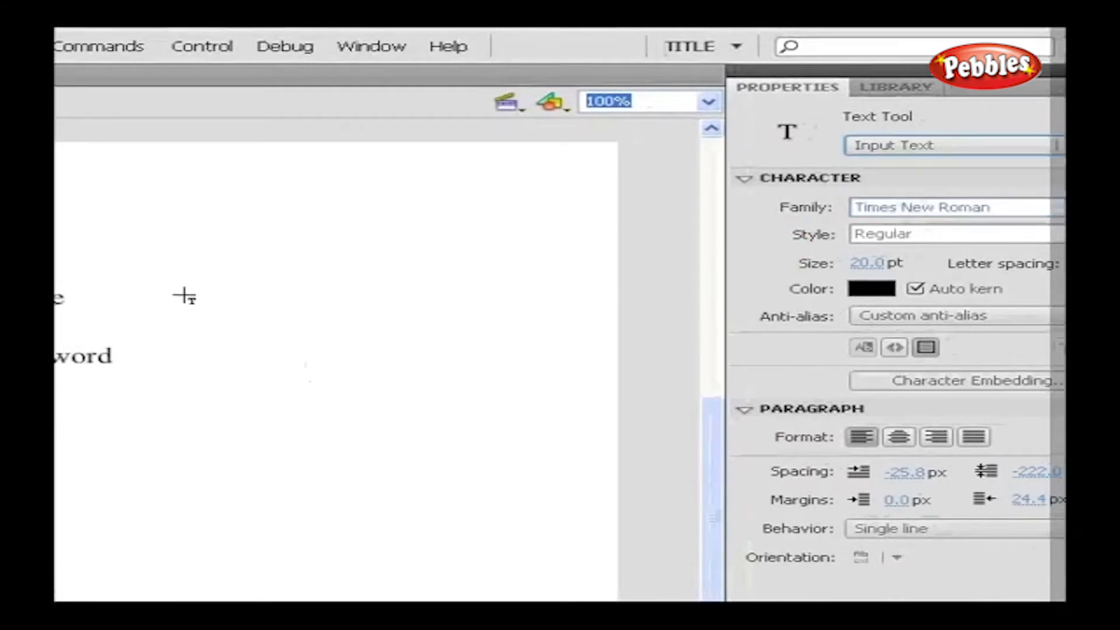
left_click_drag(185, 295, 358, 318)
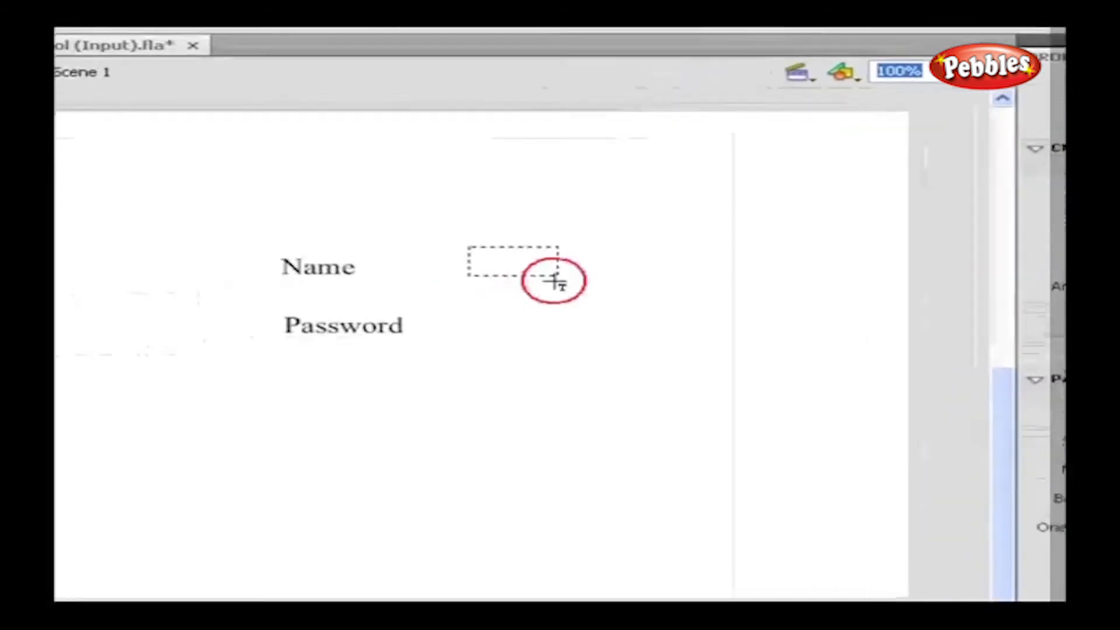
left_click_drag(668, 285, 667, 286)
left_click(485, 315)
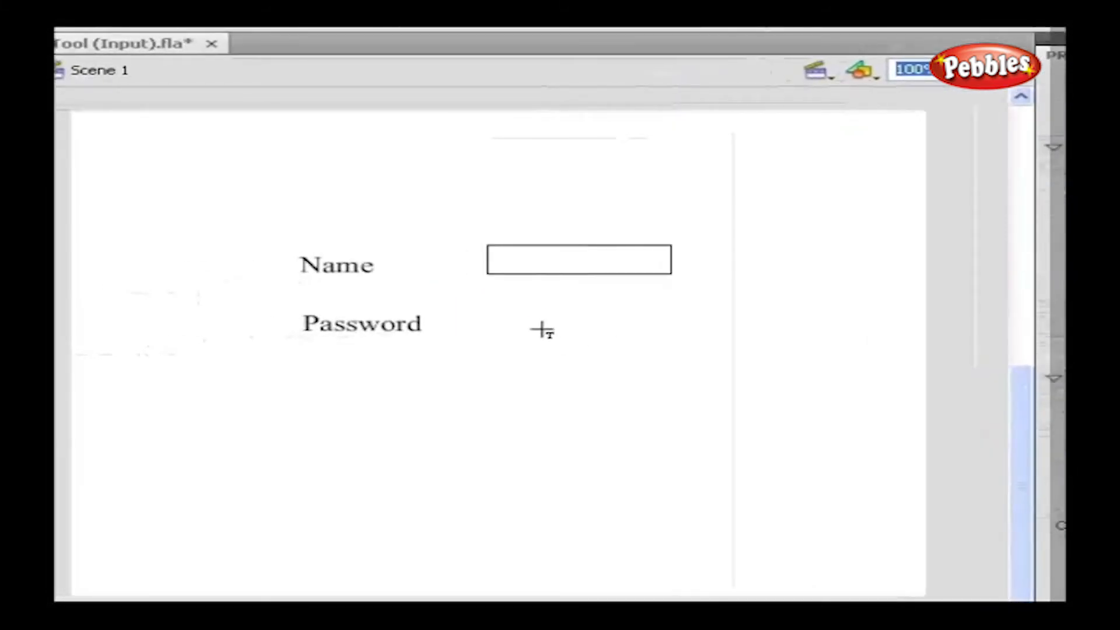
left_click_drag(493, 296, 686, 325)
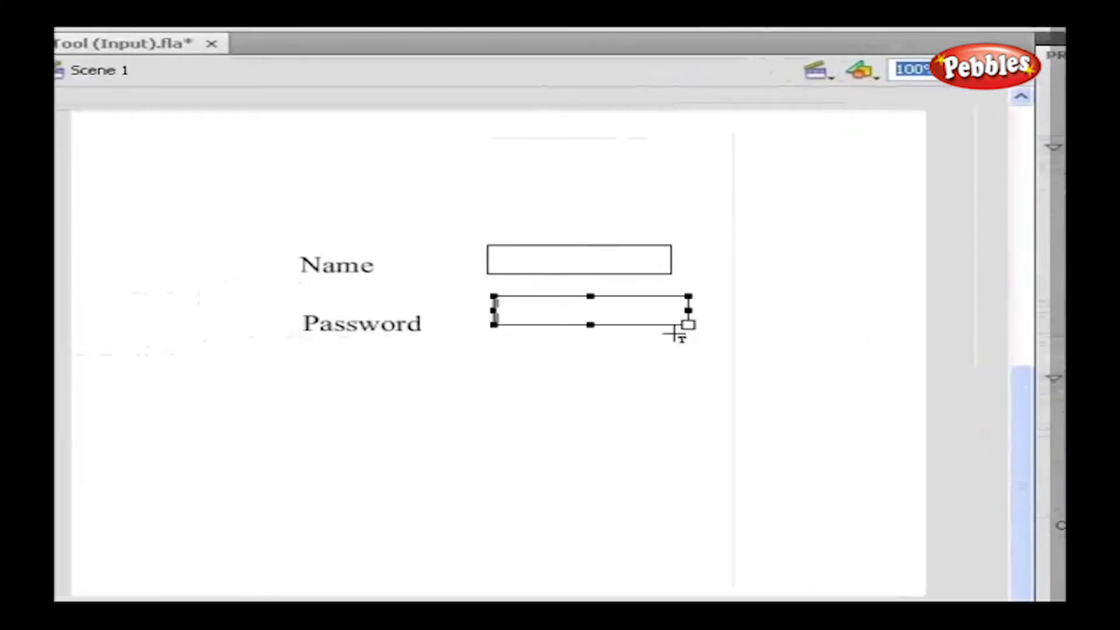
Limit the Name input field to 15 characters and show a border around it
left_click(604, 268)
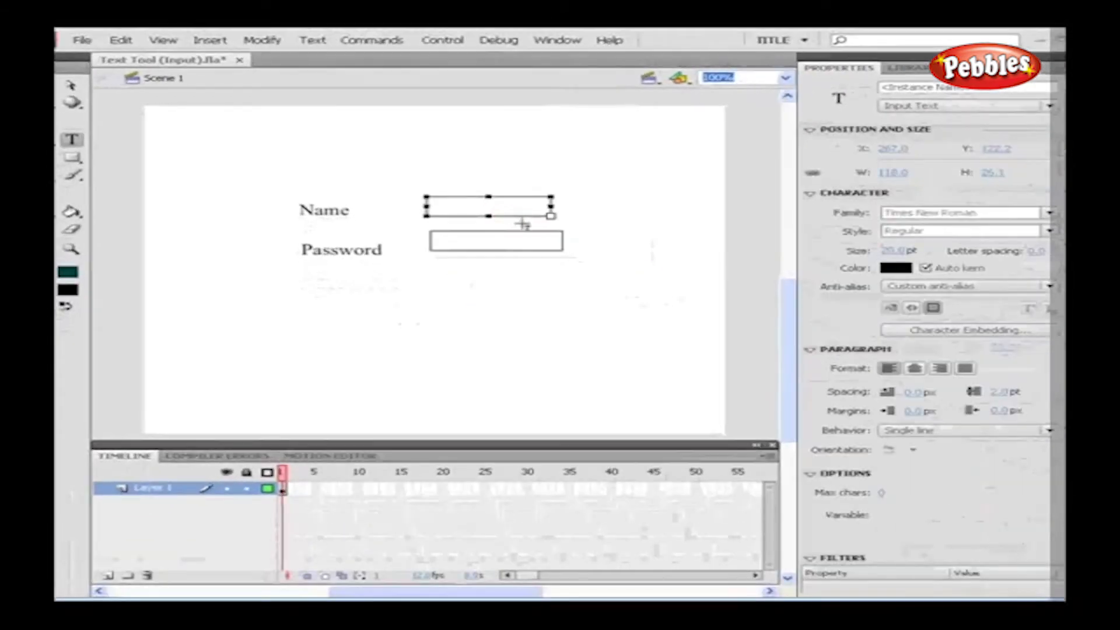
left_click(881, 493)
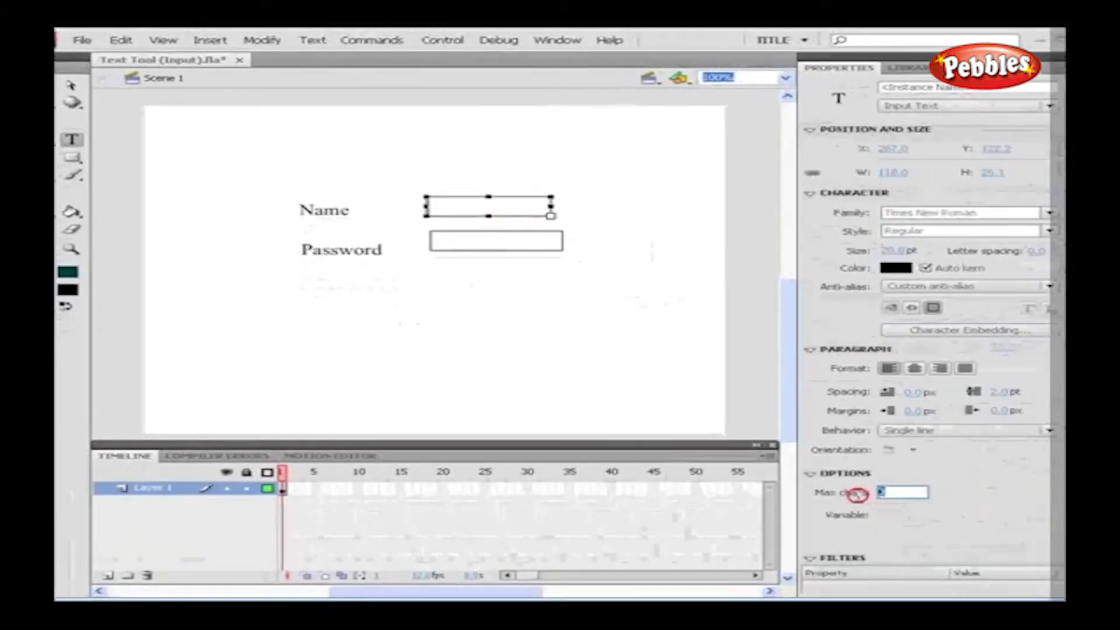
type("15")
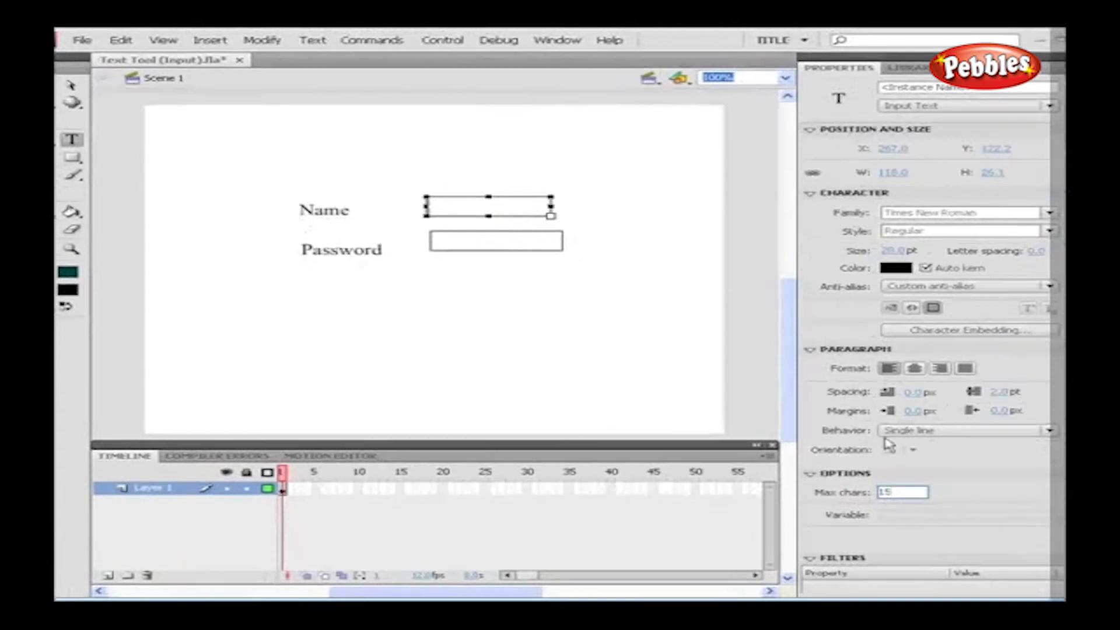
left_click(933, 308)
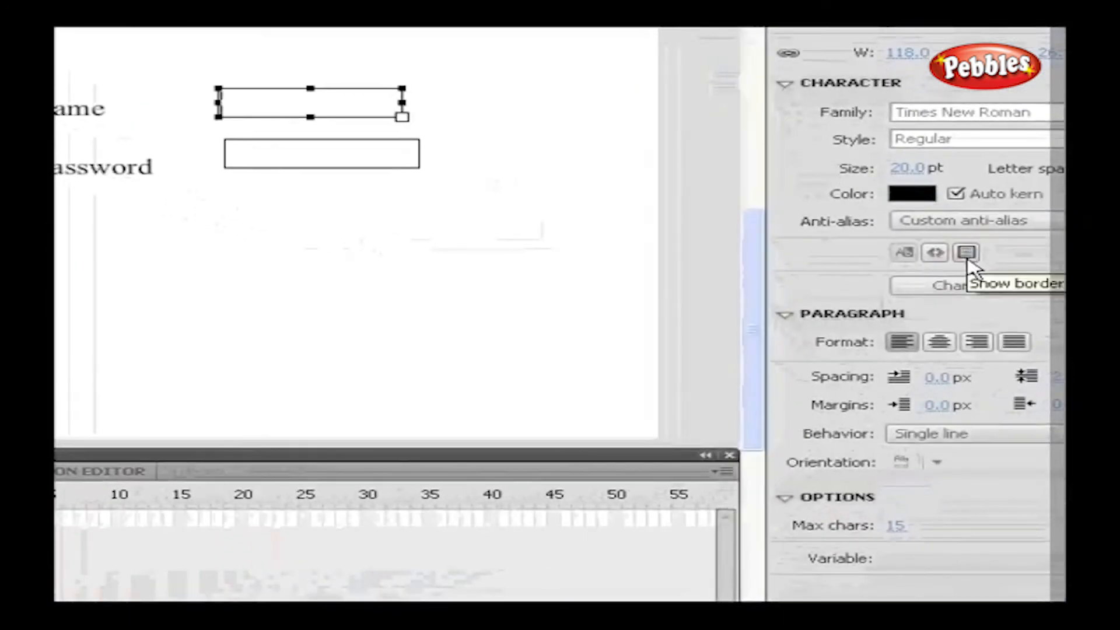
left_click(967, 253)
Set the Password field's behavior to Password with a 6-character maximum
left_click(342, 165)
left_click(950, 435)
left_click(939, 517)
left_click(890, 525)
type("6")
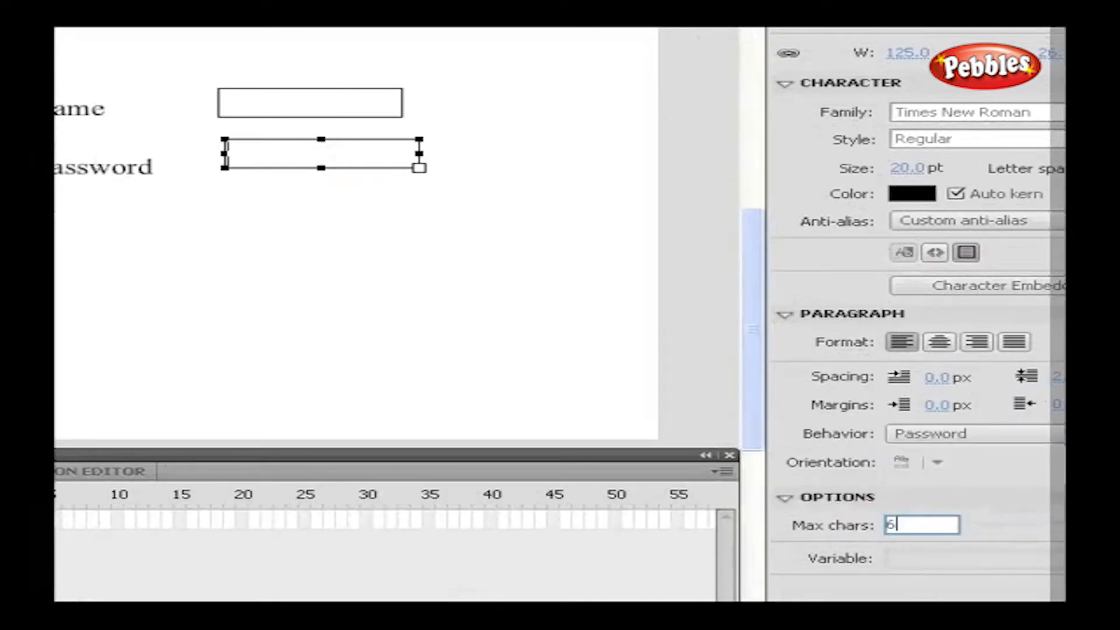
left_click(916, 251)
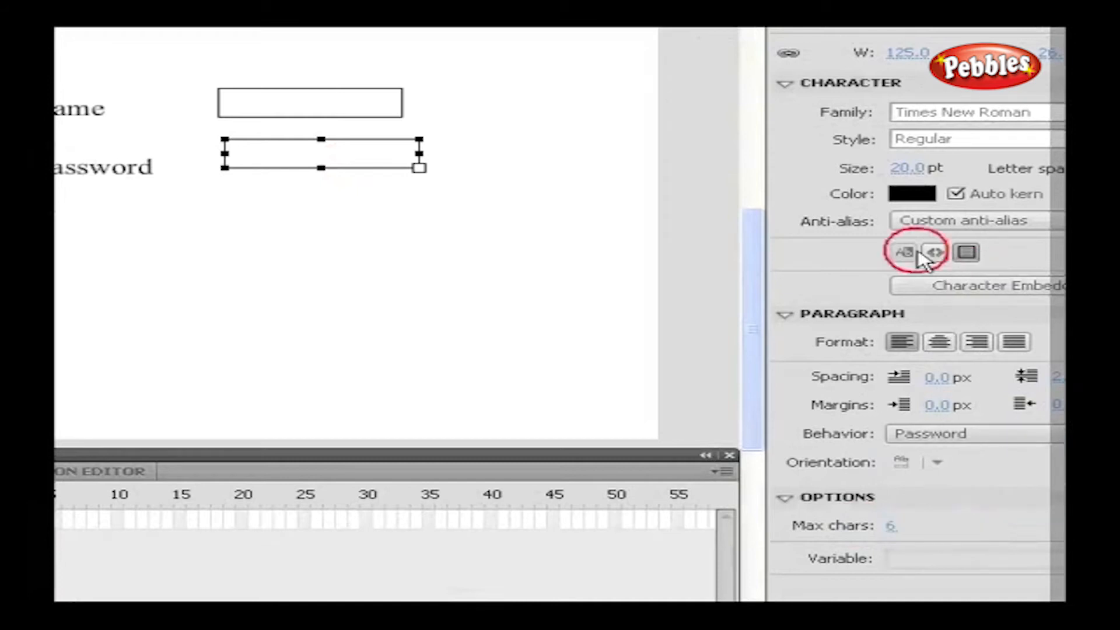
left_click(478, 315)
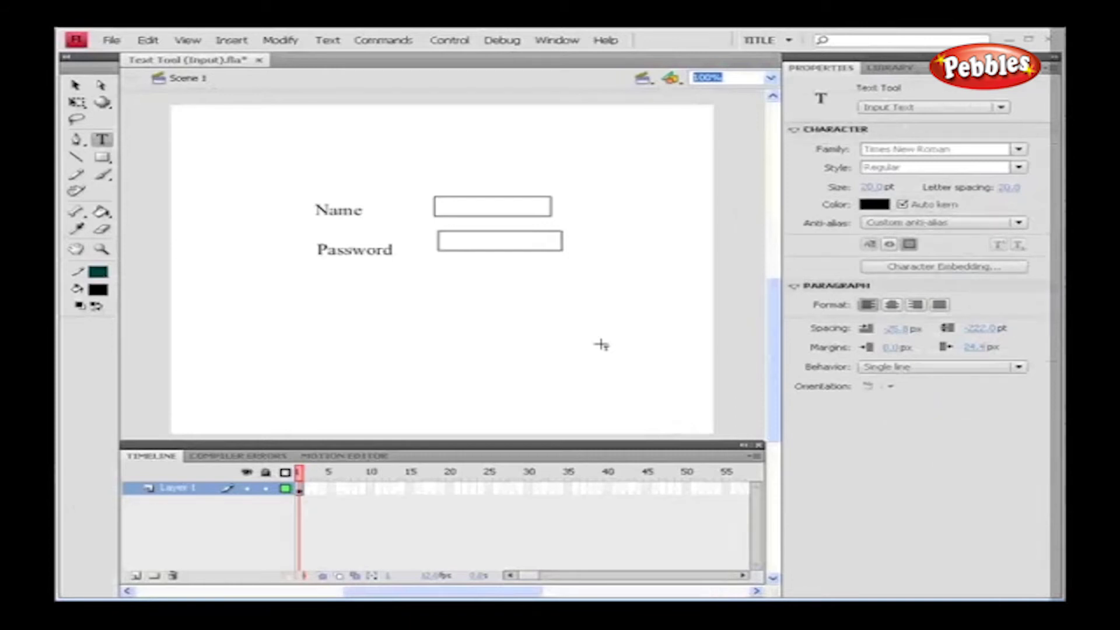
Test the movie via Control > Test Movie to preview the Name and Password form
left_click(449, 40)
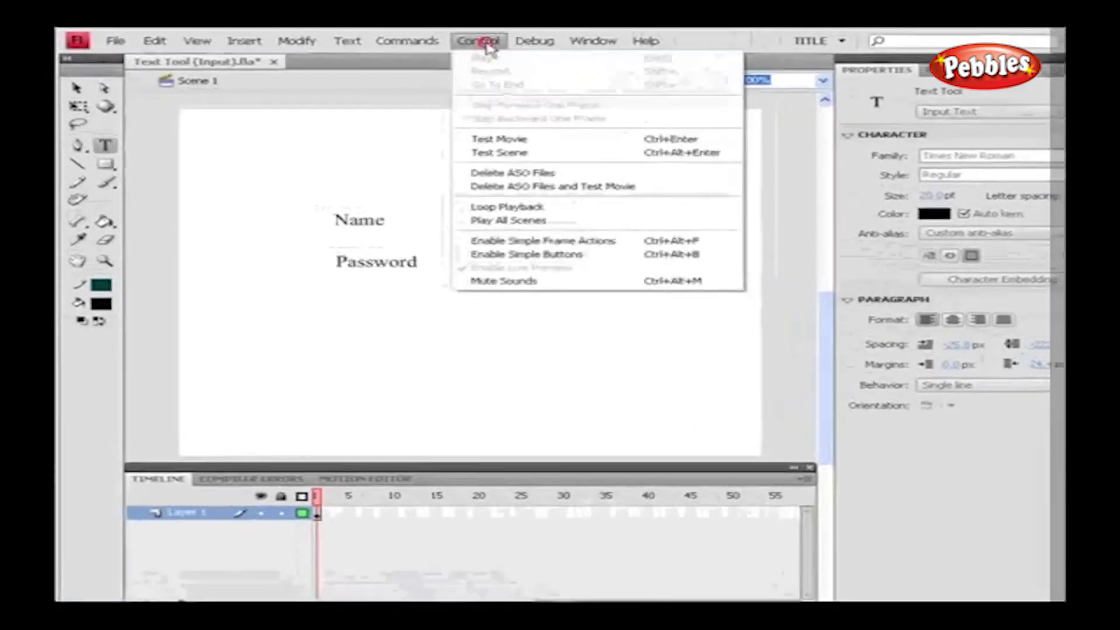
left_click(460, 135)
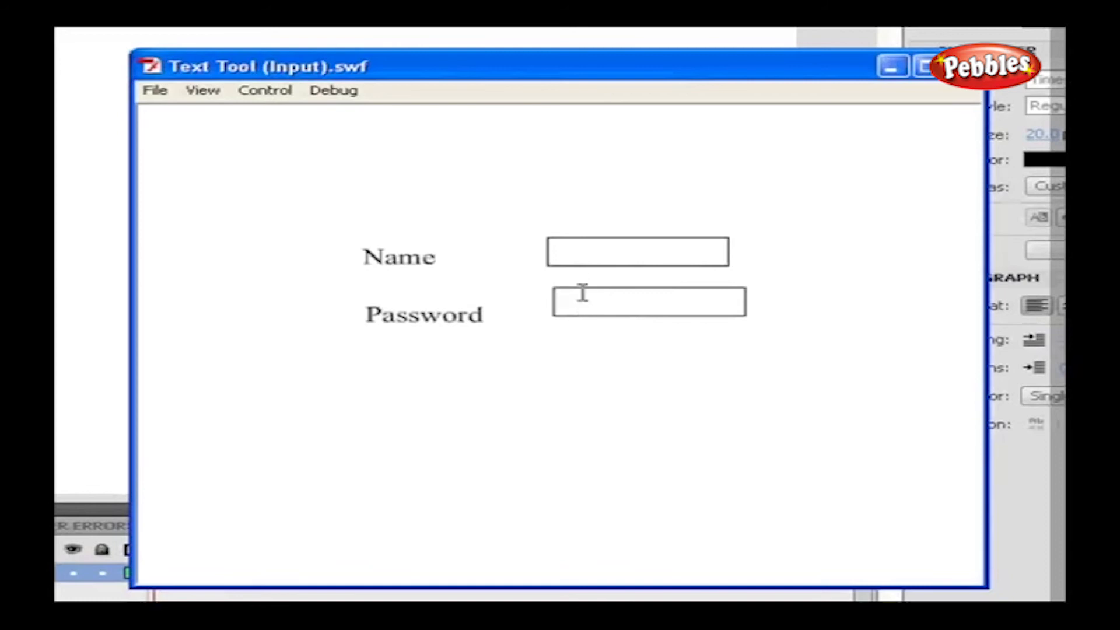
Type a name into the Name field and a six-character password into the masked Password field
left_click(580, 255)
type("wings live")
left_click(592, 302)
type("******")
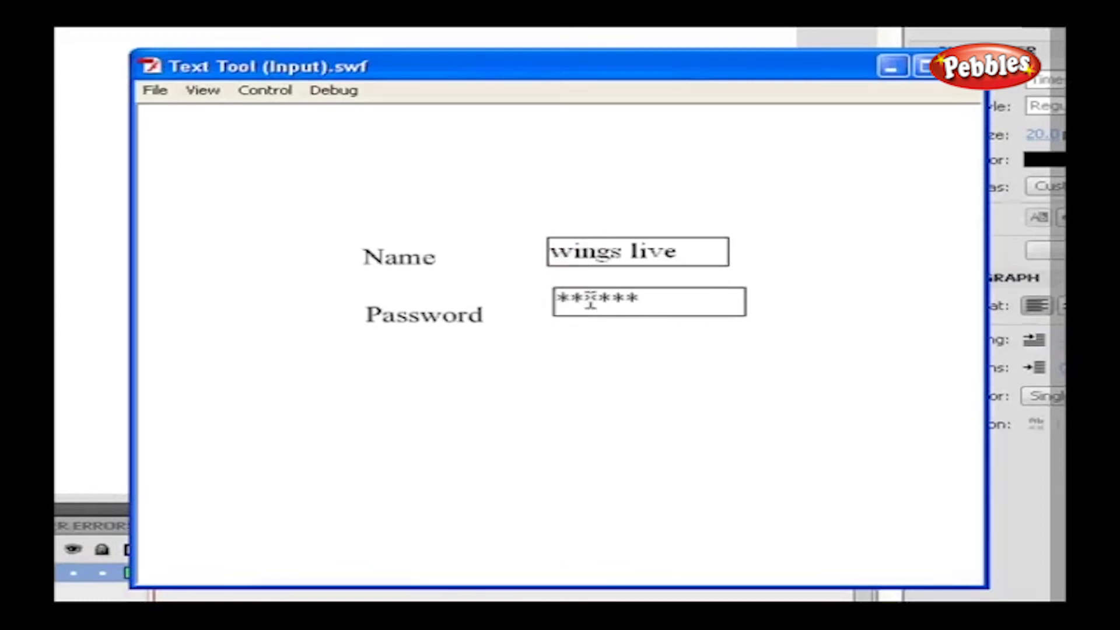